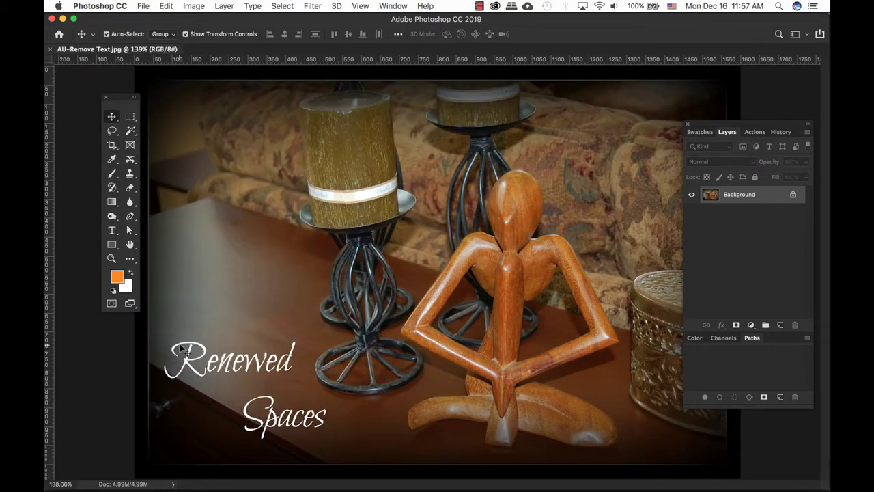
- Zoom to about 435% on the white 'Renewed Spaces' script with the Zoom tool
left_click_drag(162, 331, 343, 452)
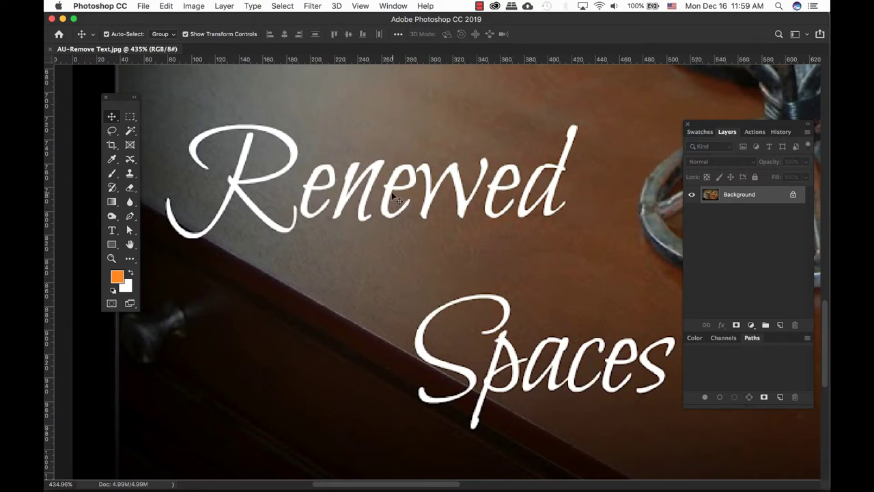
- Magic Wand the R and 'en' letters, then use Select > Similar to catch all lettering
left_click(130, 135)
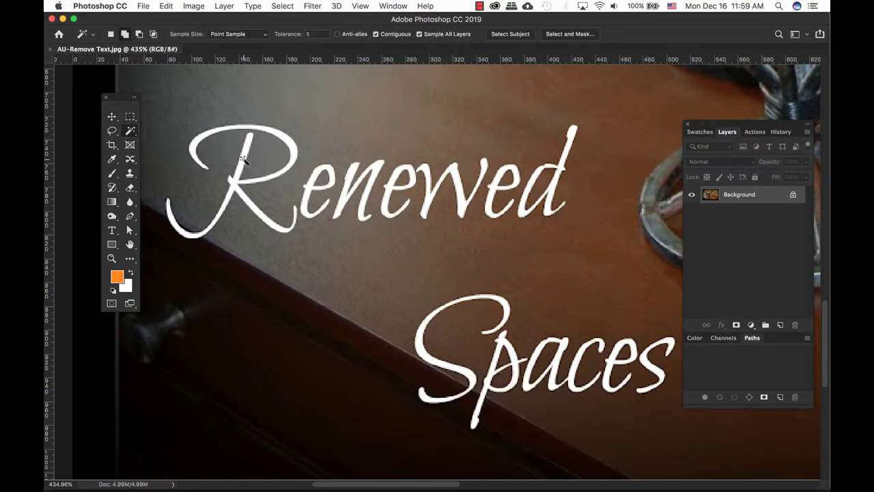
left_click(243, 159)
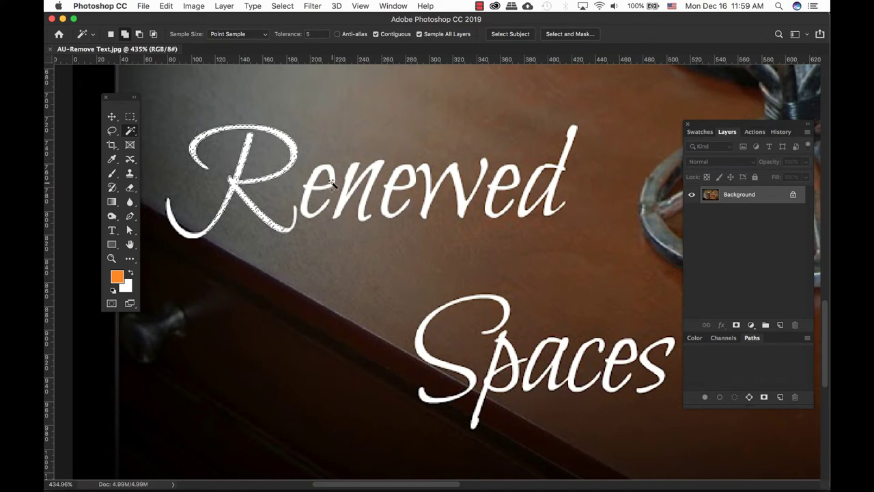
left_click(330, 174)
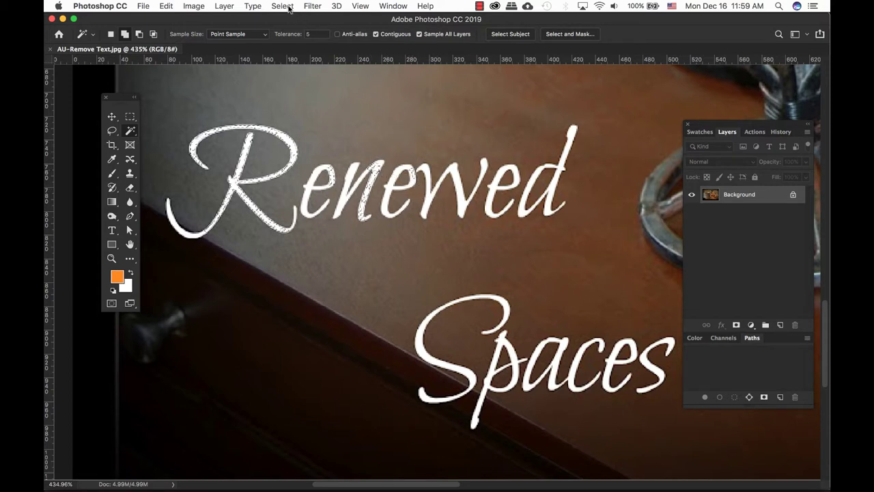
left_click(290, 9)
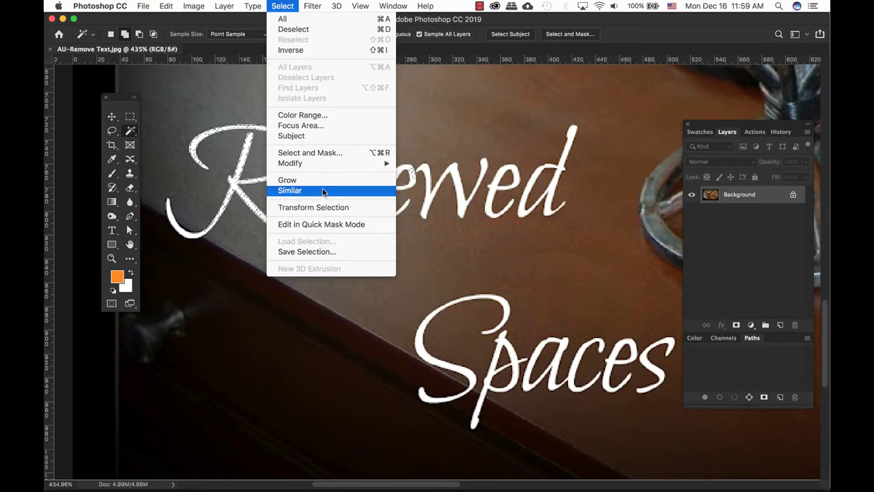
left_click(324, 192)
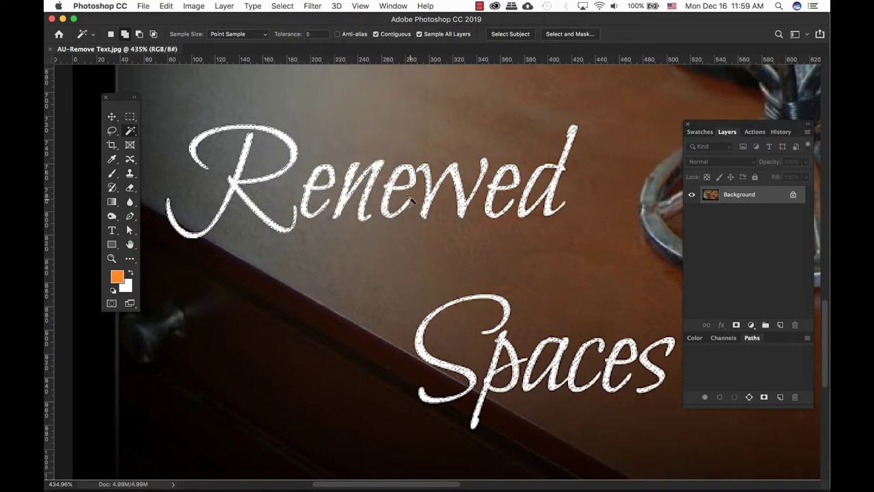
- Zoom in on the wooden figure's arm and lasso-subtract the stray selected specks there
key("super+minus")
key("super+minus")
key("super+minus")
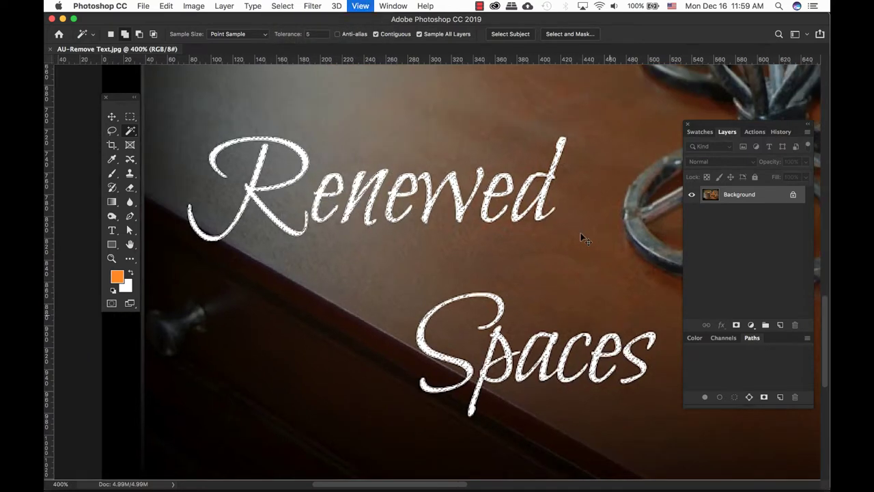
key("super+r")
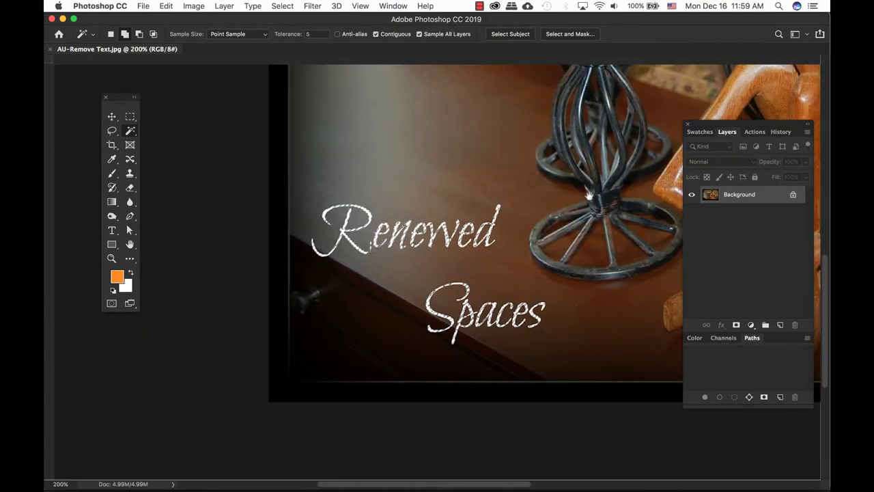
left_click_drag(617, 203, 499, 221)
key("super+r")
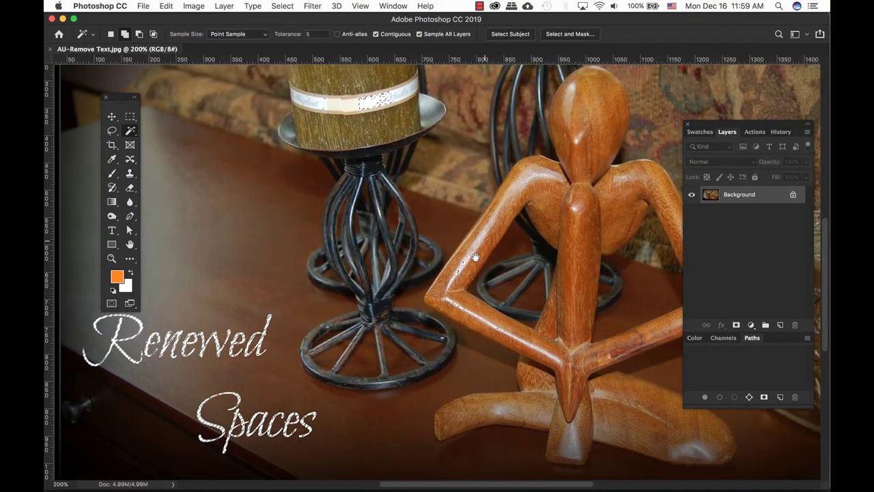
left_click_drag(438, 238, 505, 316)
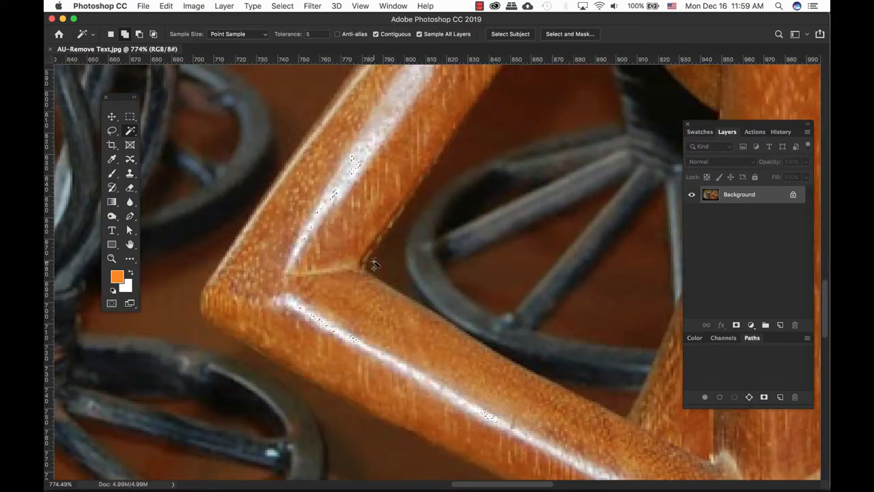
key("super+minus")
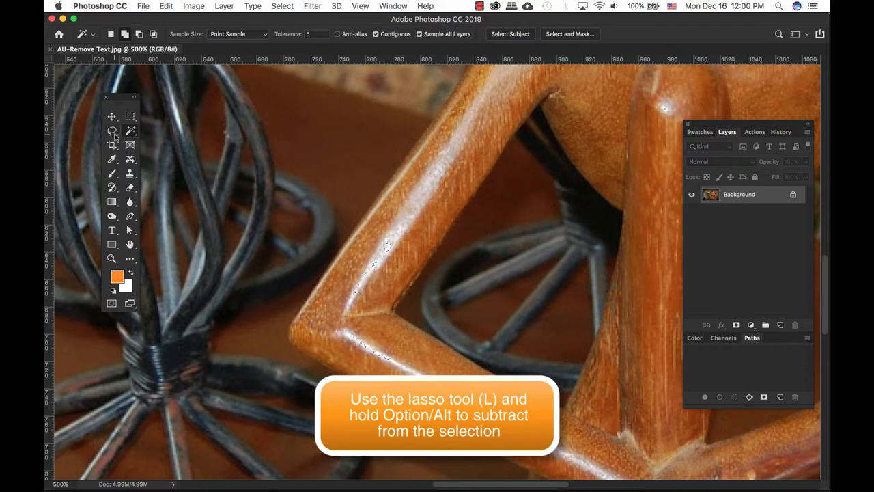
left_click(112, 132)
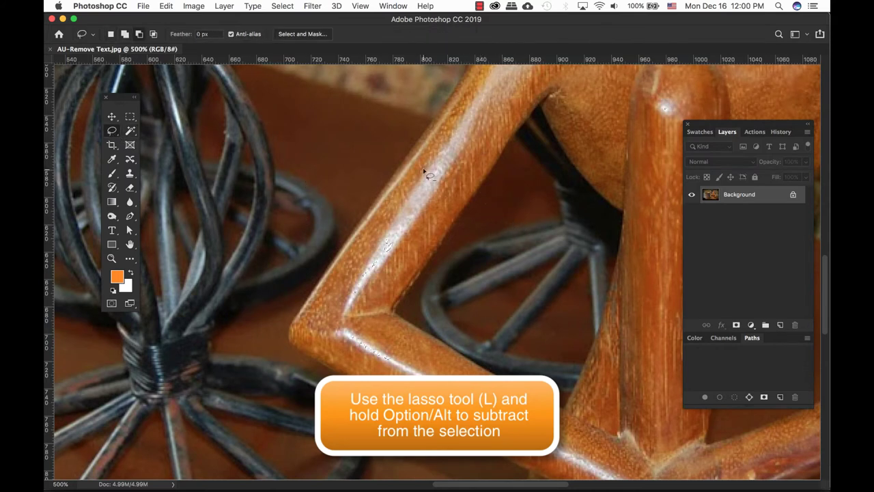
mouse_move(382, 292)
left_mouse_down()
mouse_move(402, 212)
mouse_move(393, 266)
mouse_move(411, 344)
mouse_move(353, 369)
mouse_move(360, 372)
mouse_move(379, 341)
mouse_move(368, 327)
left_mouse_up()
- Lasso-subtract the stray selected specks on the candle label
scroll(432, 271, "down", 5)
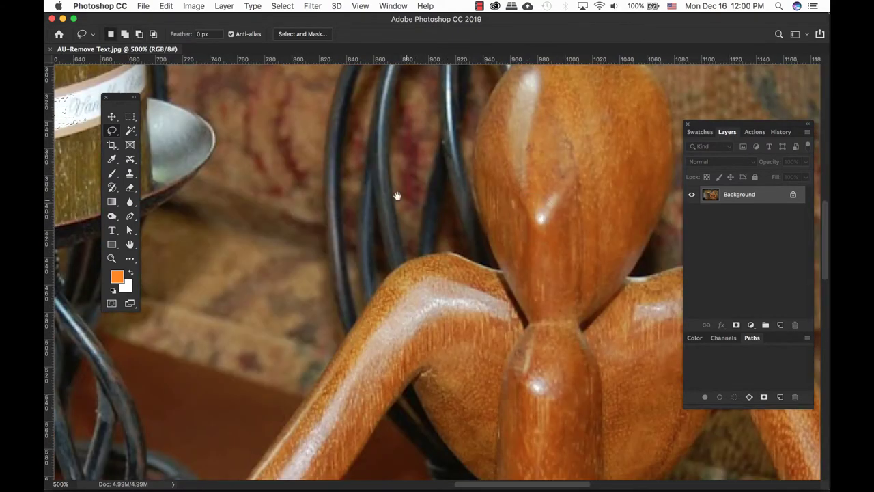
scroll(396, 195, "left", 10)
mouse_move(344, 151)
left_mouse_down()
mouse_move(266, 145)
mouse_move(253, 198)
mouse_move(345, 185)
mouse_move(336, 152)
left_mouse_up()
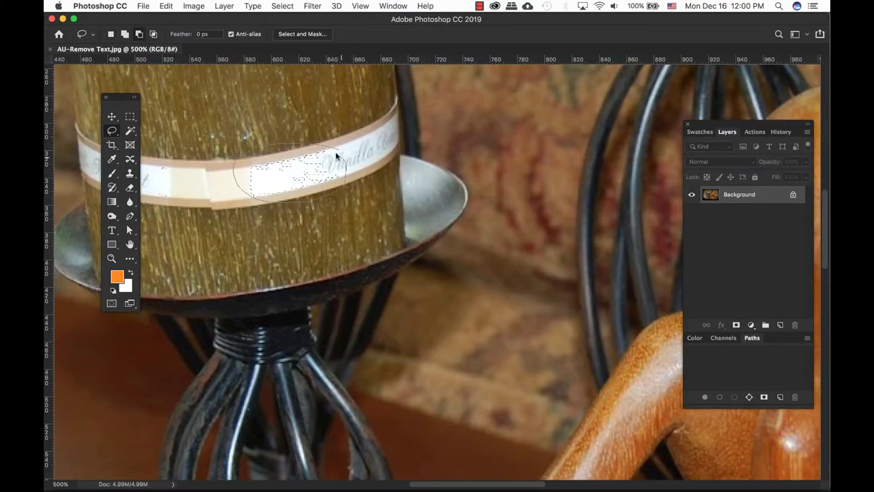
scroll(394, 187, "left", 10)
left_click_drag(375, 175, 361, 168)
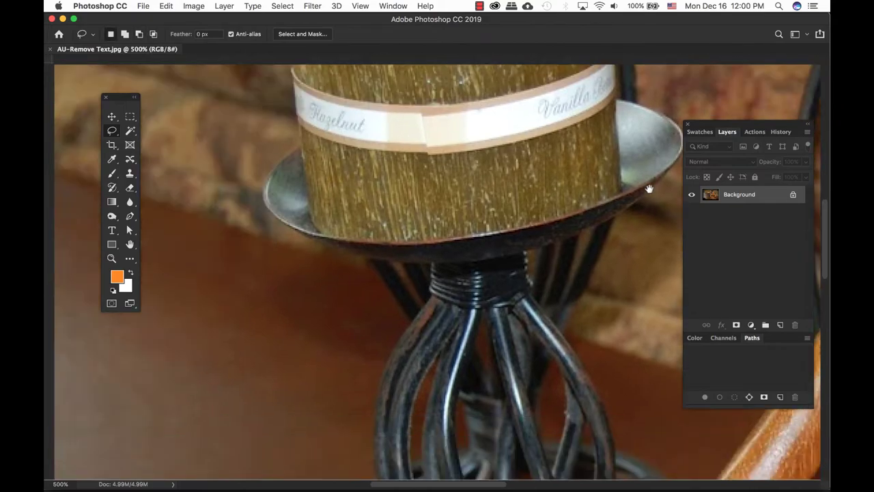
scroll(484, 350, "down", 10)
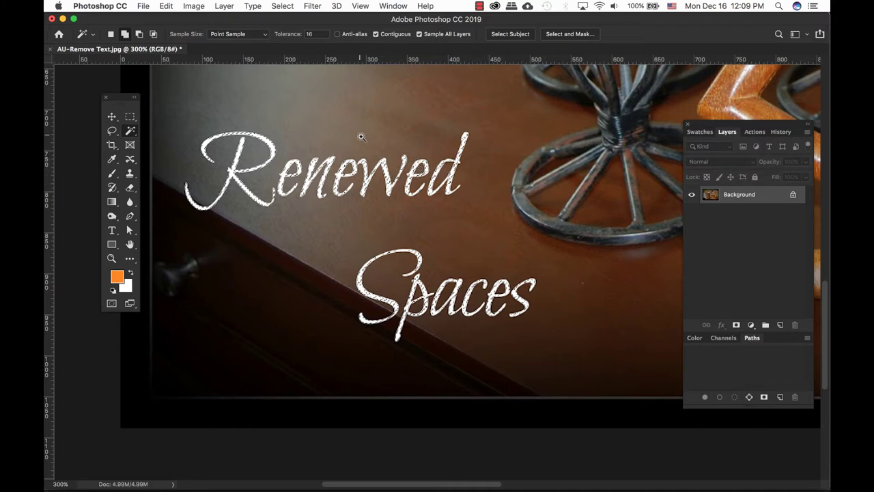
- Expand the lettering selection by 3 pixels using Select > Modify > Expand
key("super+space")
left_click(484, 204, "super")
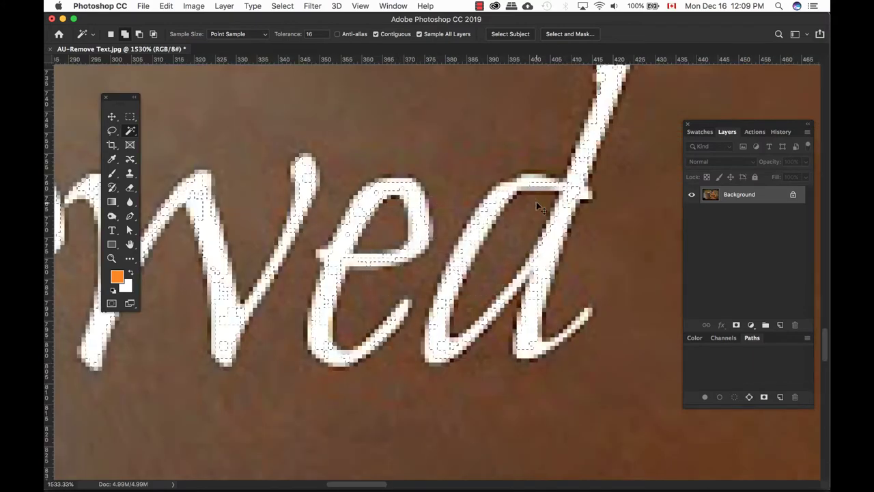
key("super+minus")
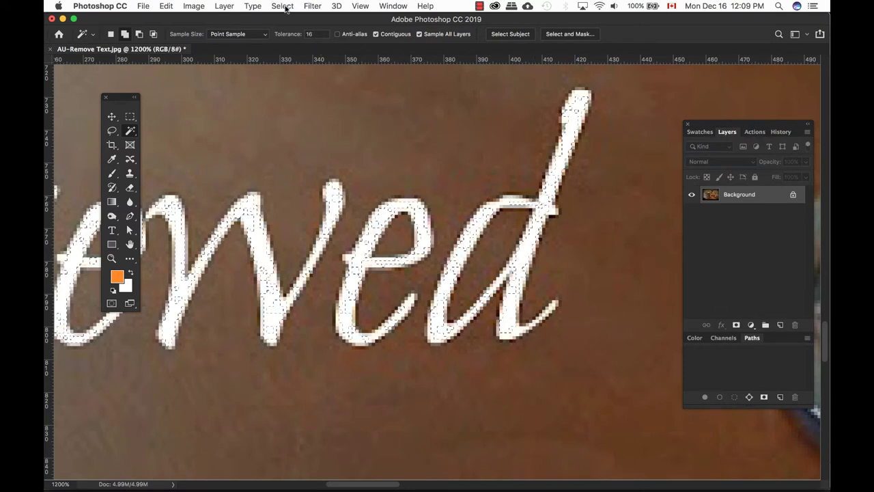
left_click(283, 6)
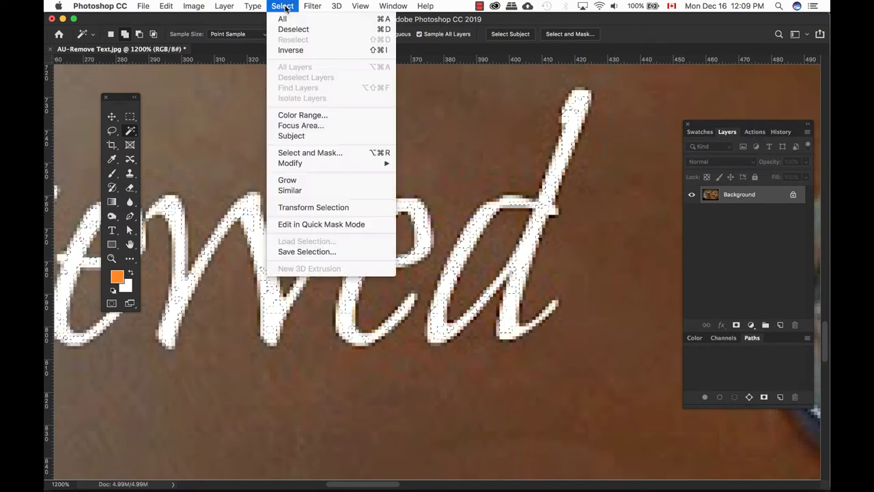
mouse_move(328, 163)
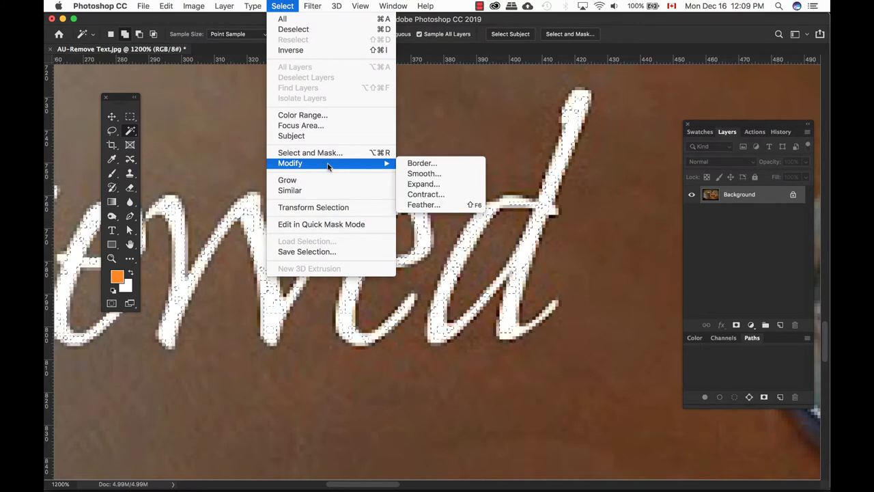
left_click(428, 184)
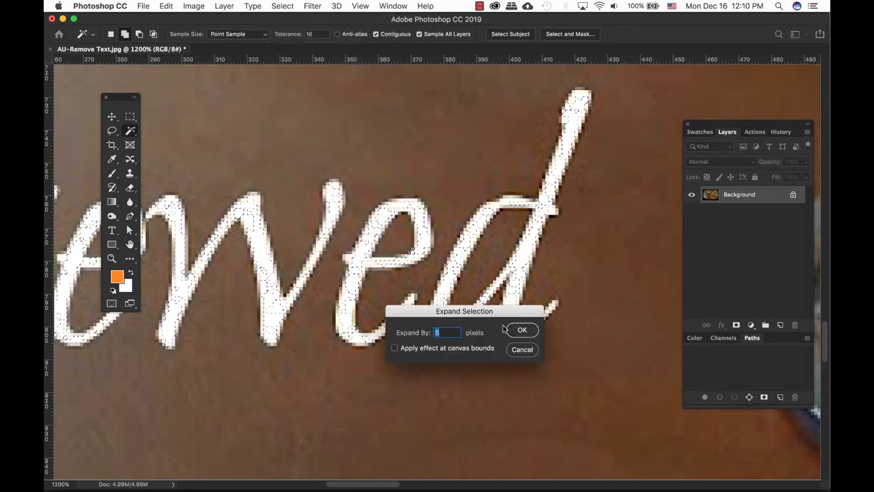
left_click_drag(508, 317, 681, 270)
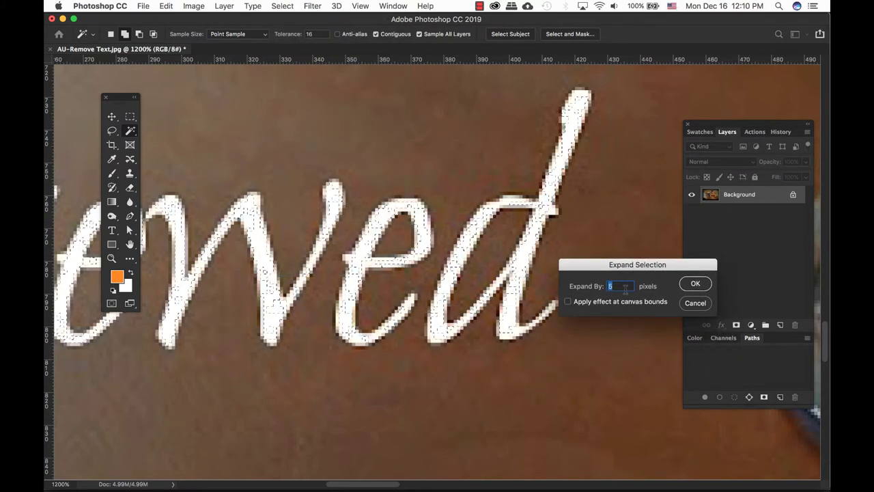
type("3")
left_click(695, 284)
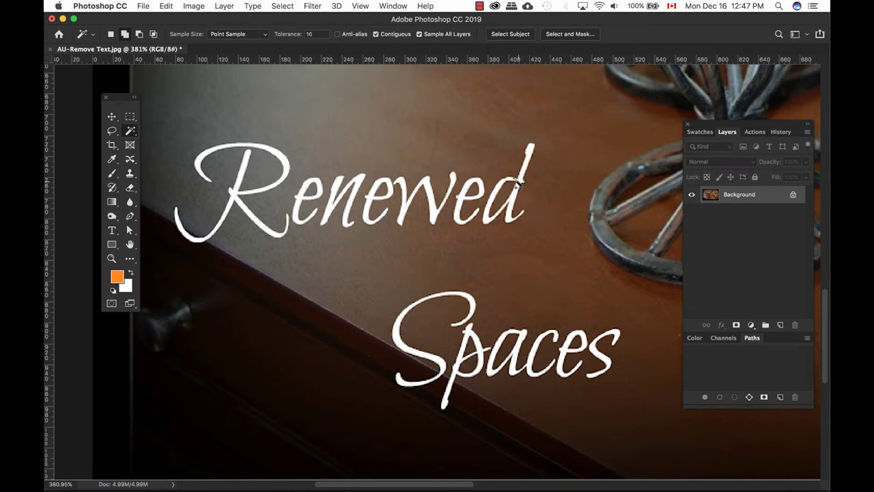
- Run Edit > Content-Aware Fill on the lettering and pan the preview to inspect the fill
left_click(166, 6)
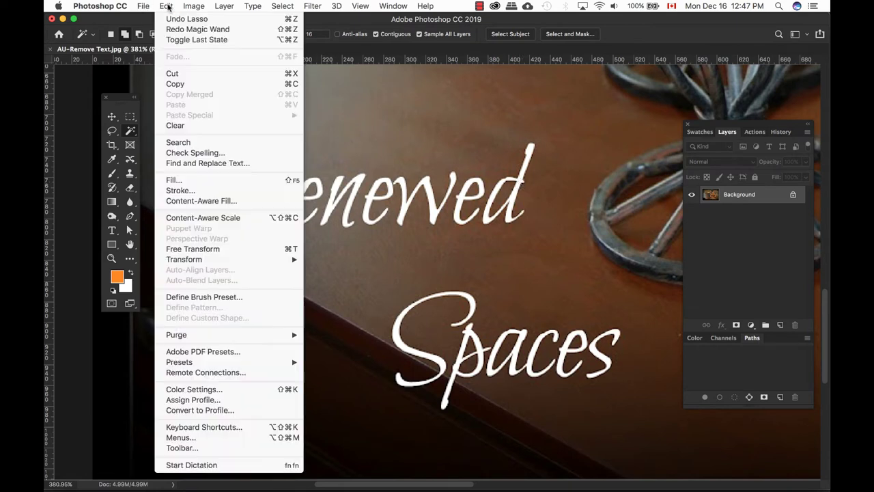
left_click(209, 202)
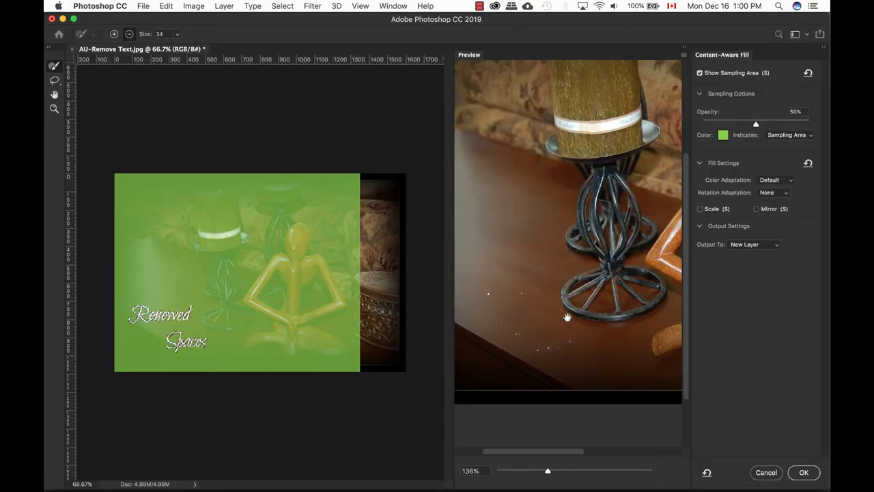
scroll(537, 314, "down", 2)
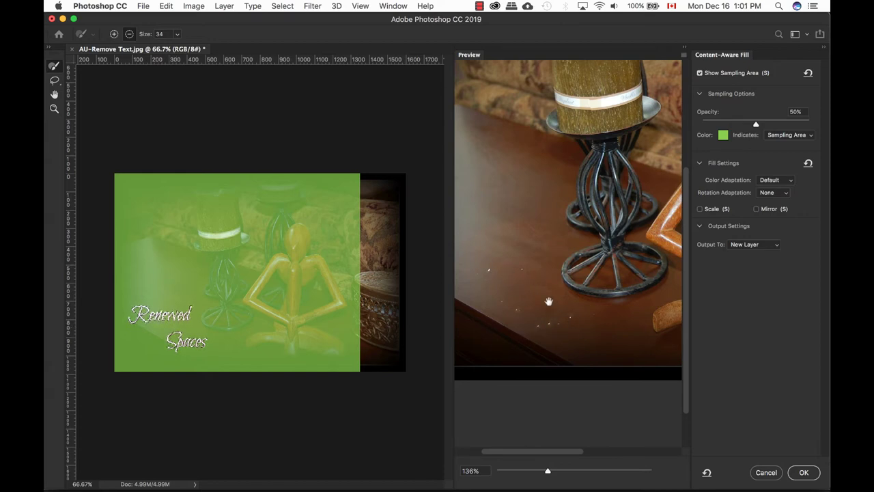
left_click_drag(548, 303, 564, 289)
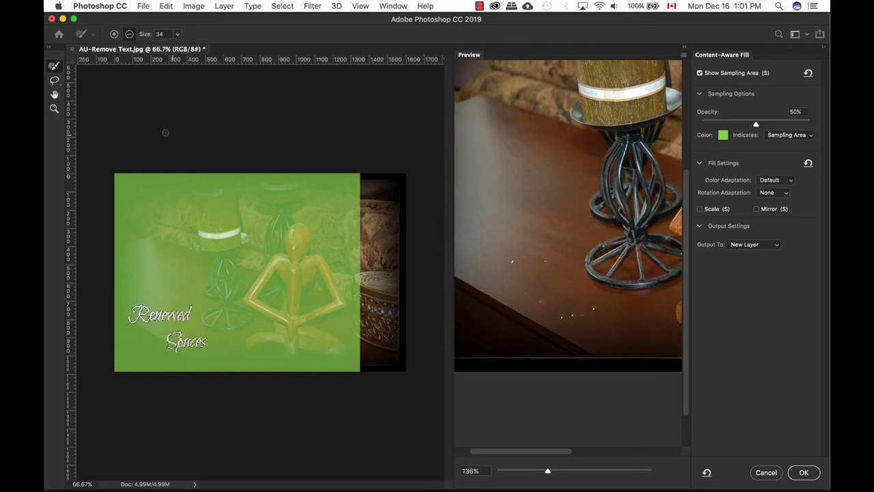
- Pick the Lasso tool and hold Alt to subtract from the fill's sampling area
left_click(56, 81)
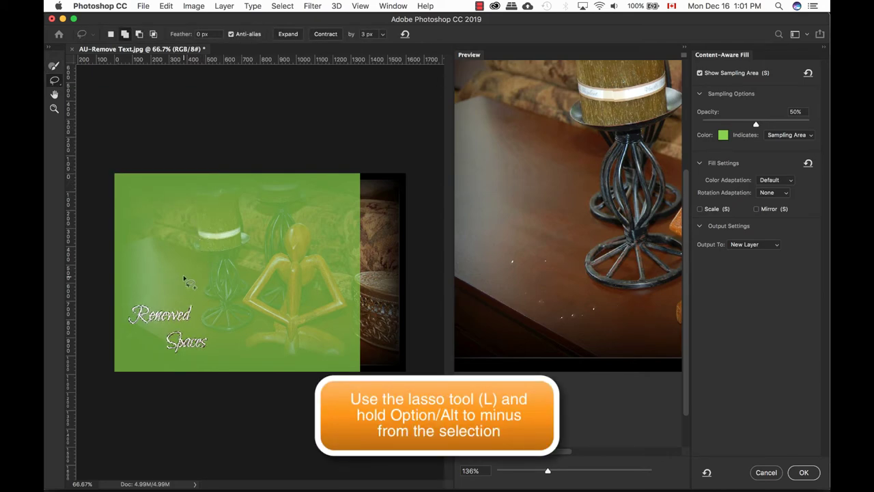
key("alt")
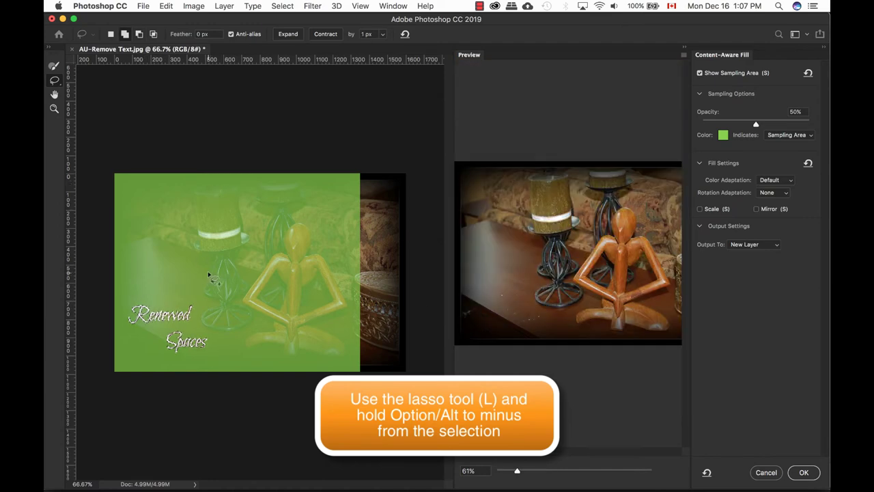
key("alt")
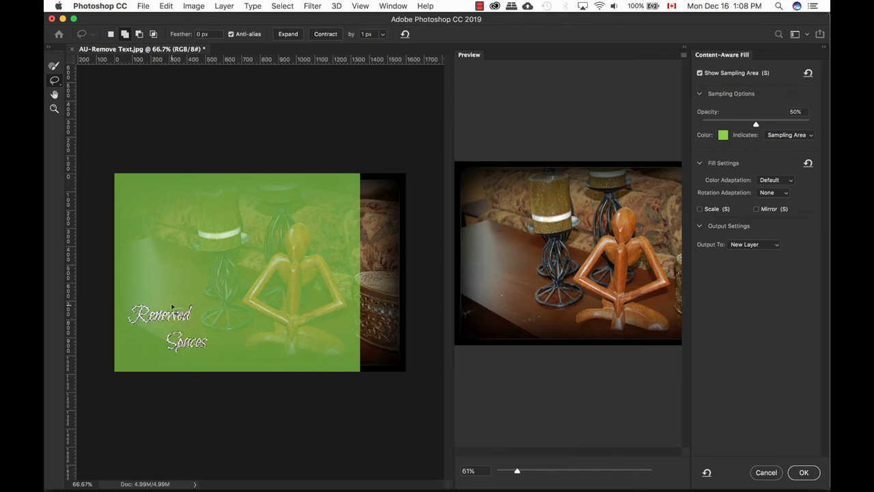
key("alt")
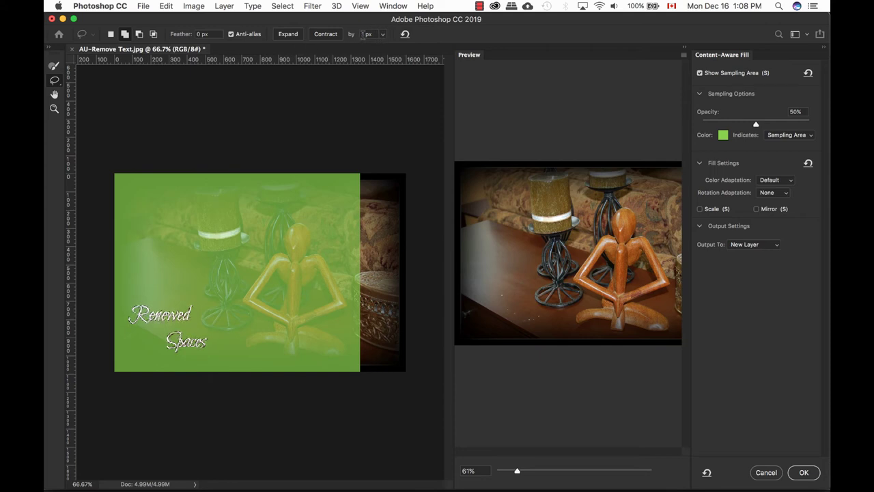
- Expand the fill selection by 3 px
left_click(363, 34)
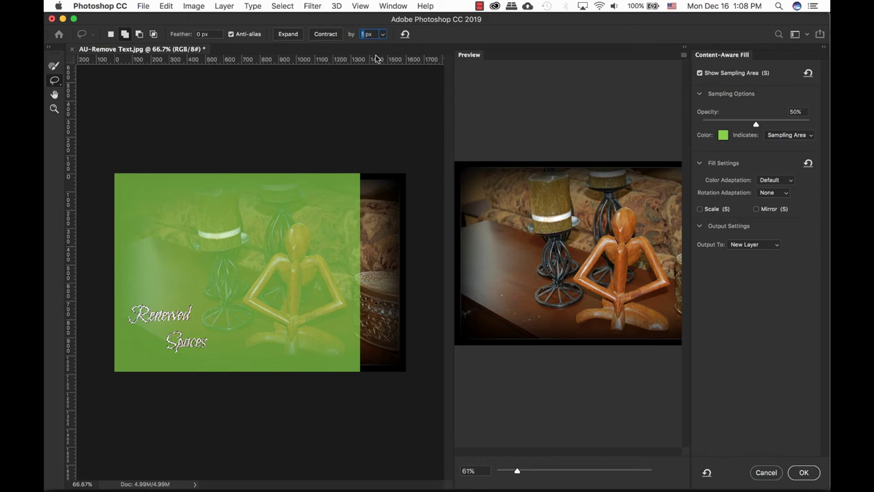
type("3")
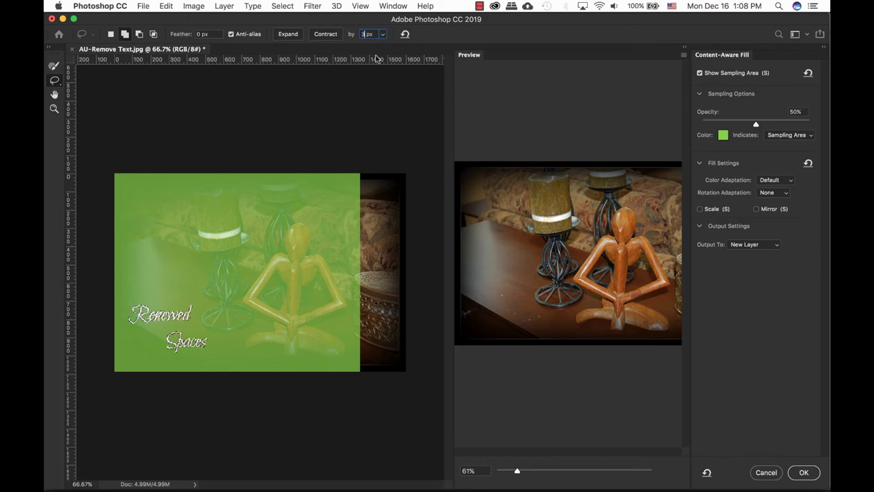
left_click(287, 34)
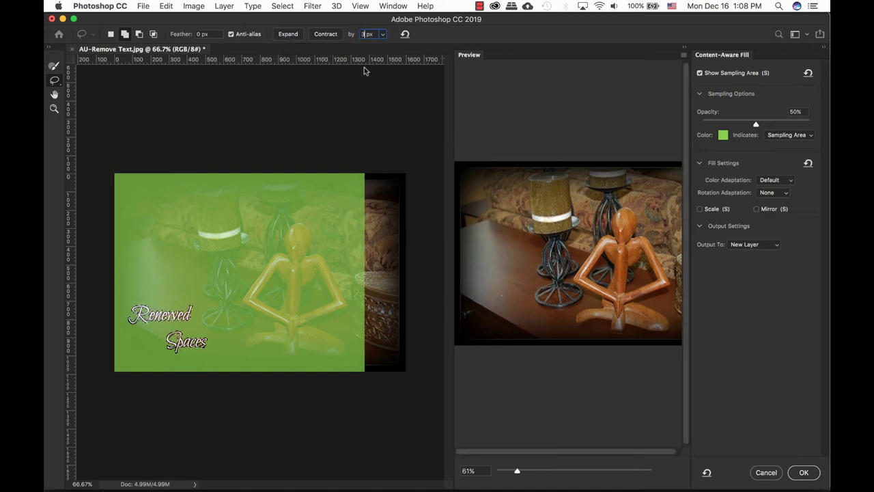
- Expand the selection by 1 px twice more and zoom the preview to 119%
left_click(383, 34)
left_click_drag(381, 50, 373, 49)
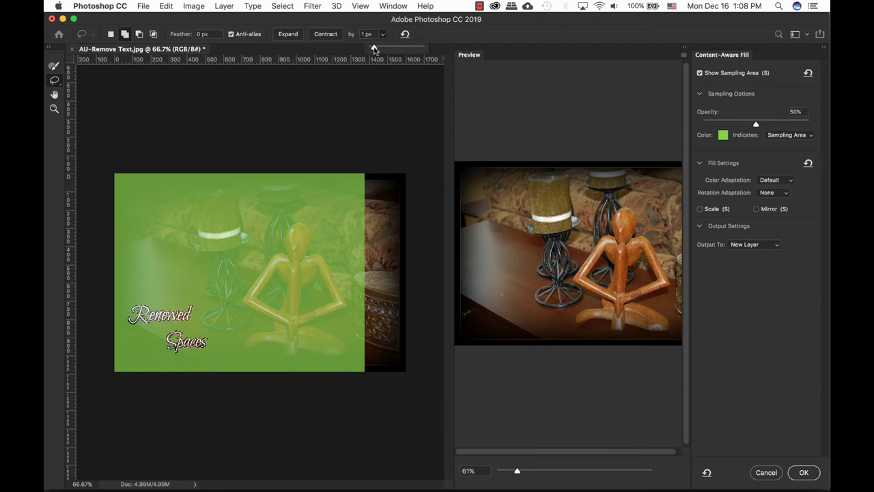
left_click(289, 39)
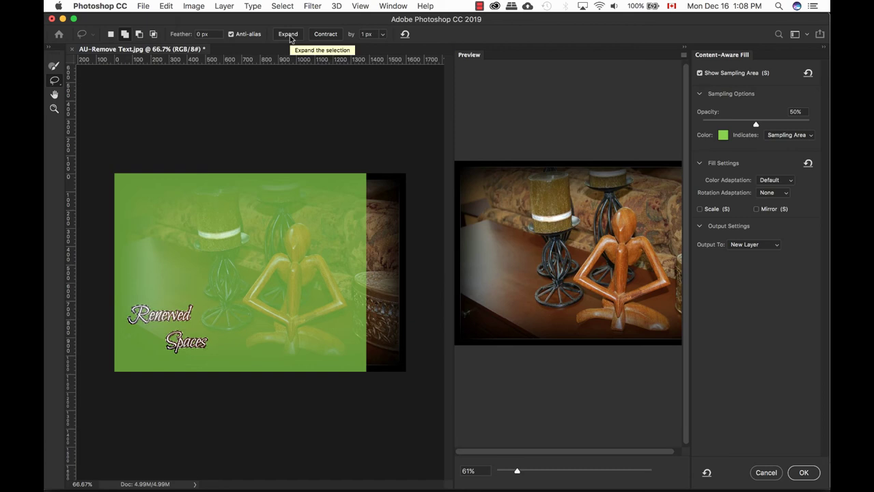
left_click(289, 39)
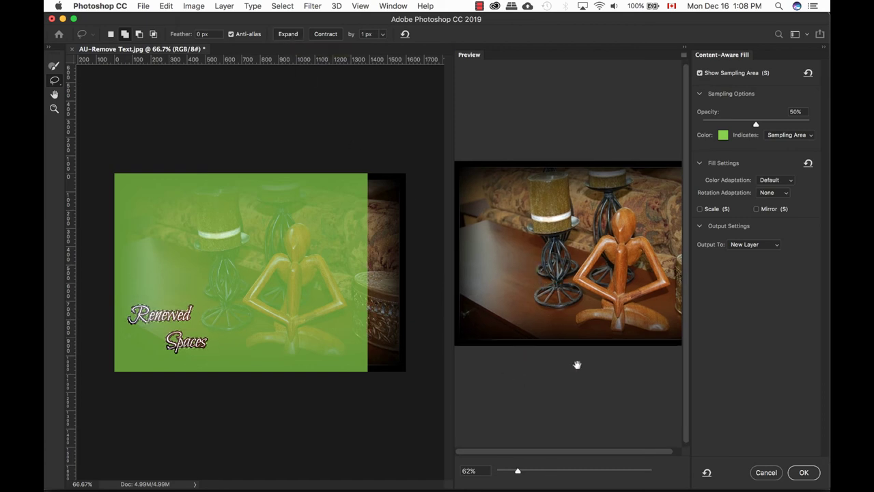
left_click_drag(517, 472, 540, 471)
left_click_drag(568, 377, 637, 376)
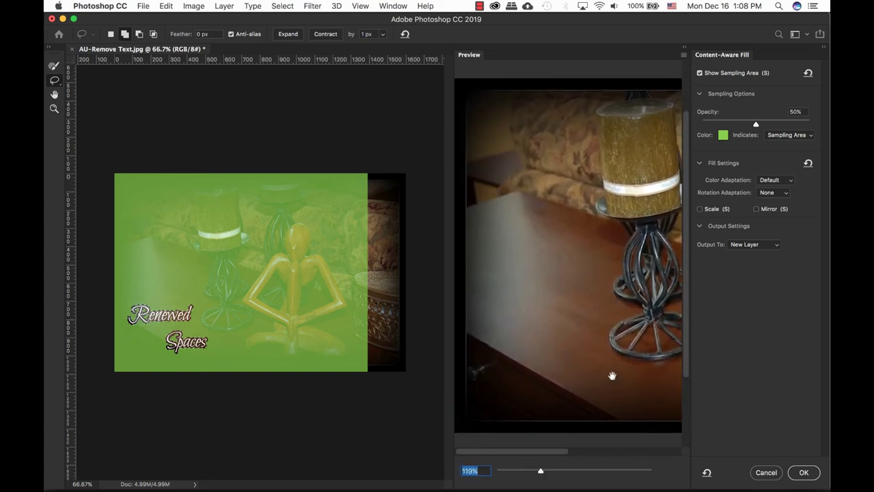
scroll(612, 376, "down", 2)
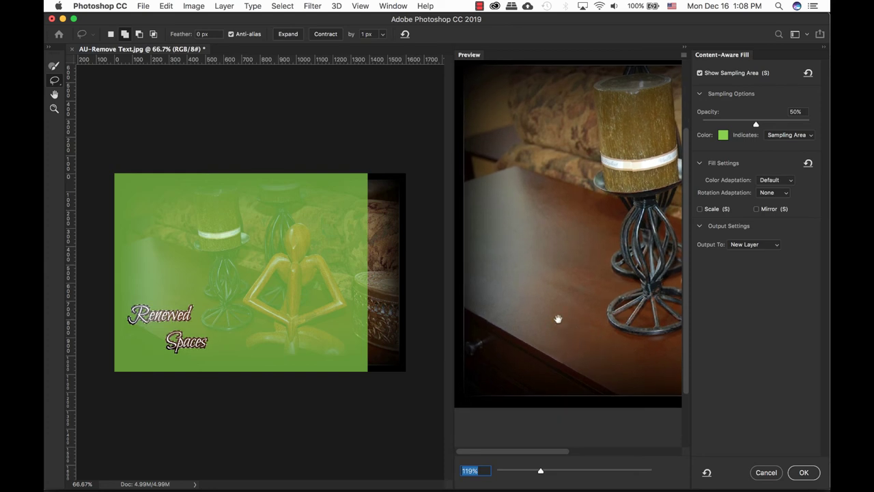
scroll(578, 318, "up", 1)
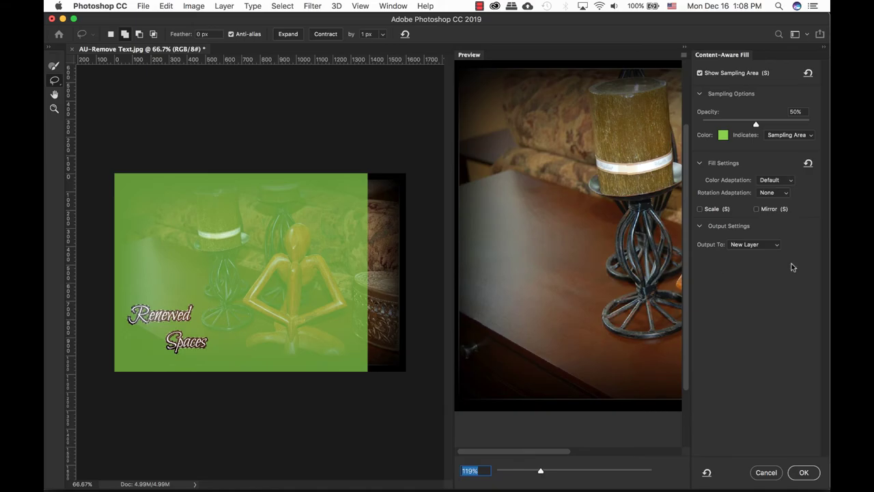
left_click(810, 137)
left_click(737, 162)
left_click(791, 181)
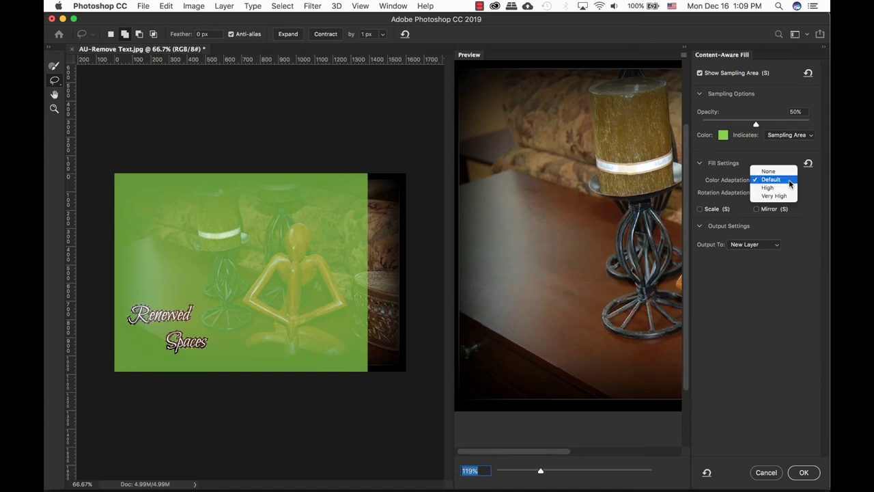
left_click(811, 186)
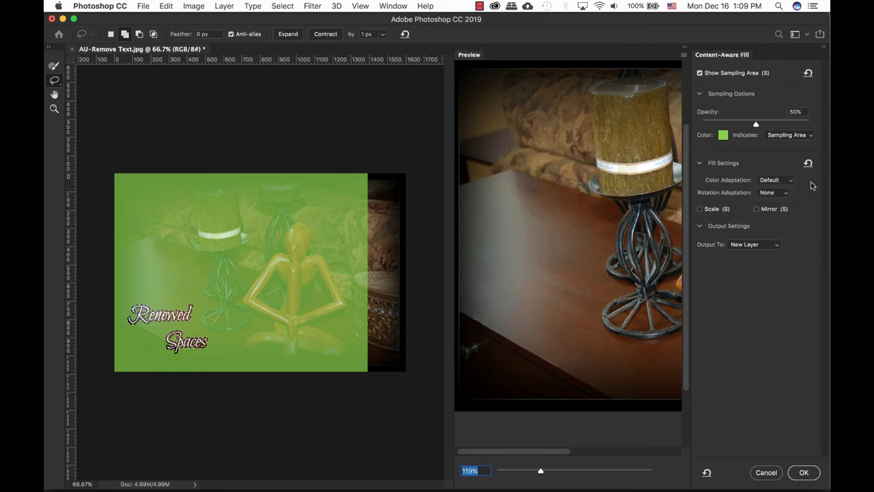
left_click(776, 197)
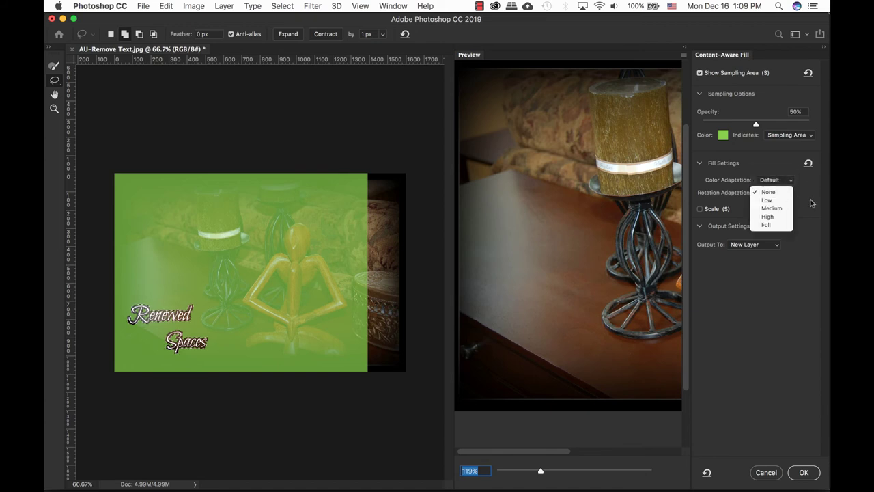
left_click(740, 276)
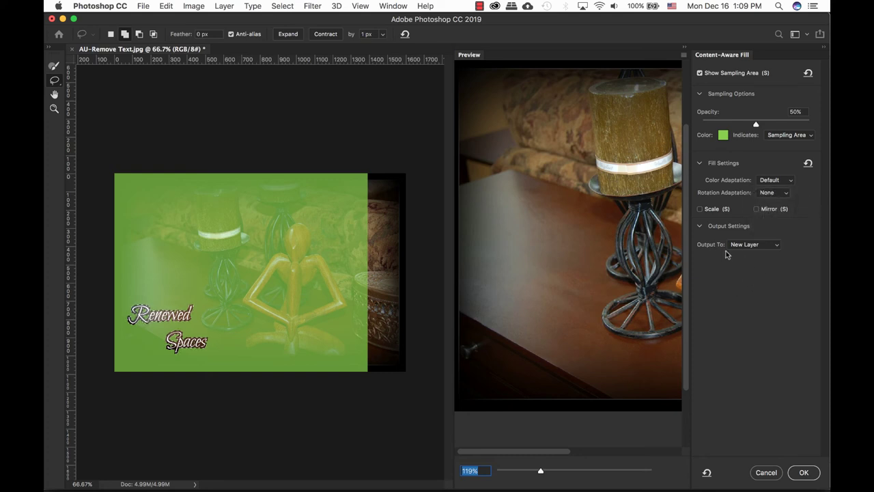
left_click(775, 247)
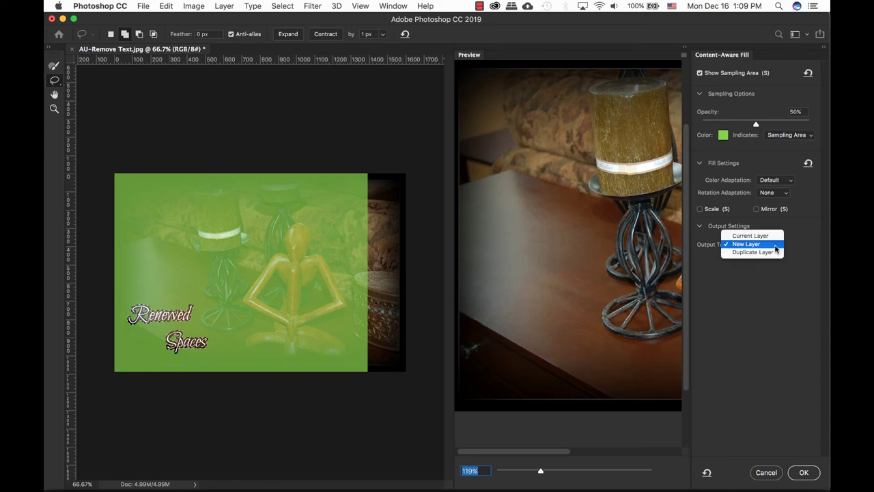
left_click(775, 250)
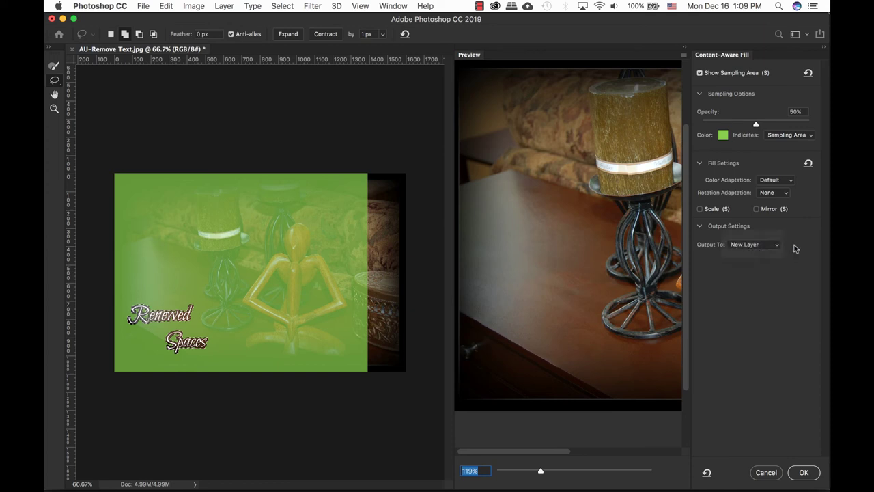
- Apply the fill to a Background copy layer and toggle its visibility to compare with the original
left_click(805, 476)
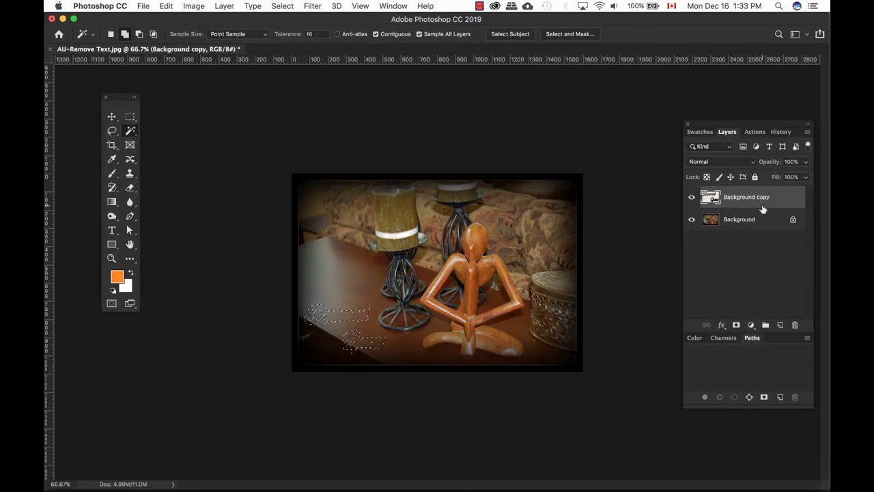
left_click(690, 197)
left_click(691, 198)
left_click_drag(292, 277, 402, 364)
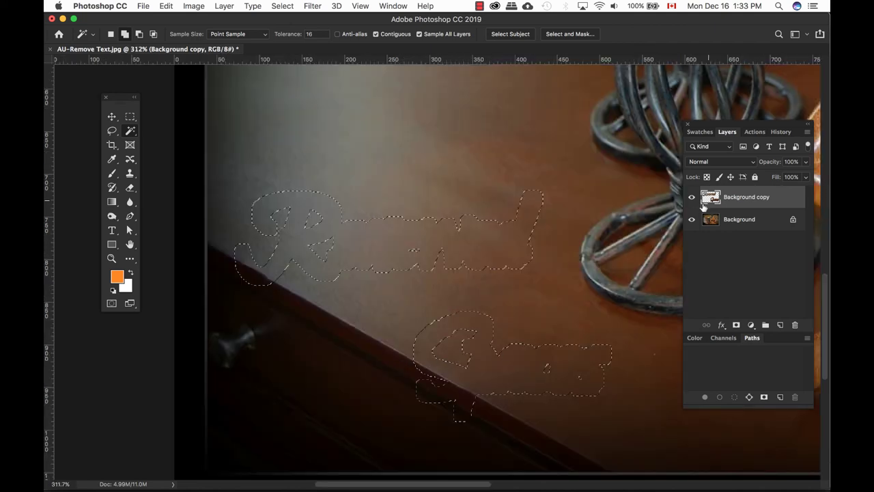
left_click(692, 198)
left_click(691, 198)
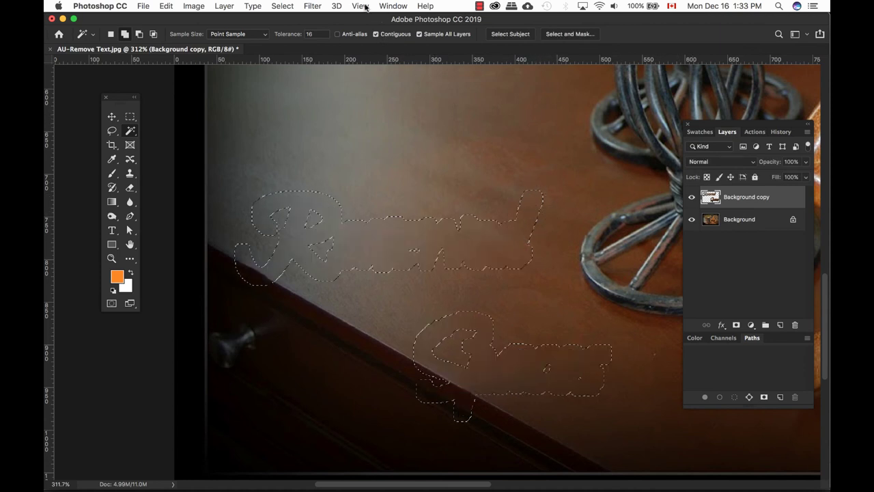
- Turn off View > Show > Selection Edges and toggle the Background copy layer to compare
left_click(362, 6)
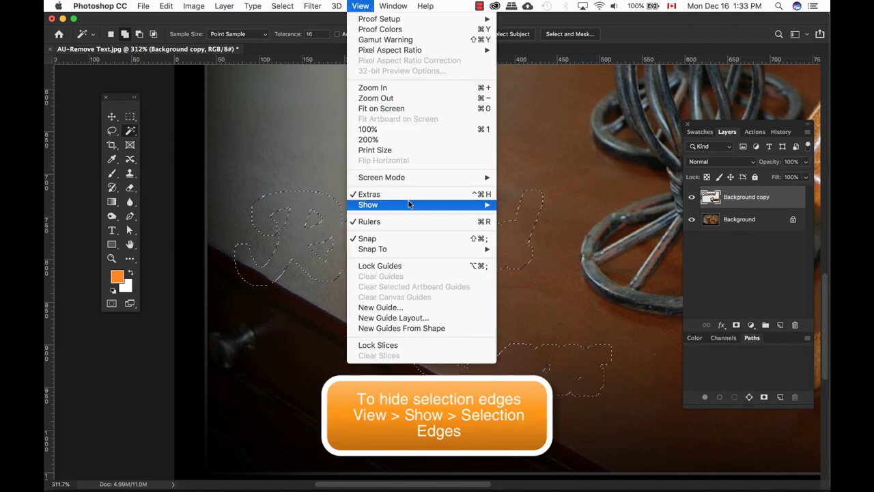
mouse_move(410, 205)
left_click(538, 217)
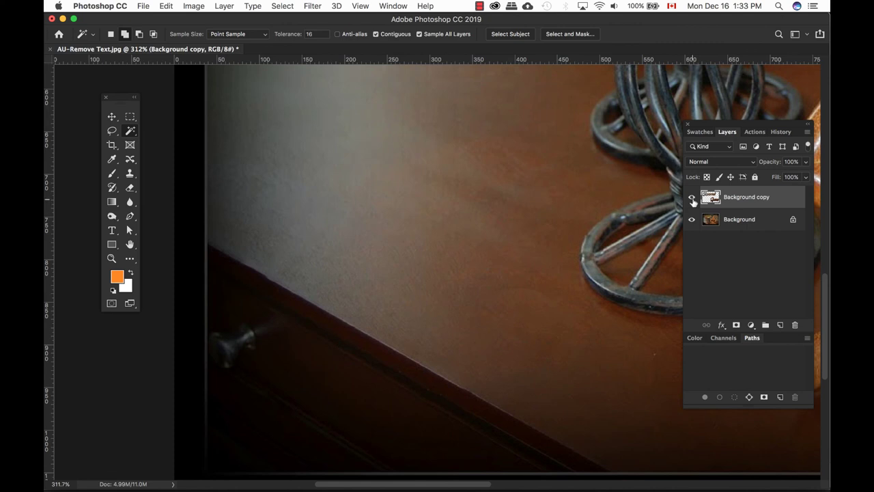
left_click(690, 197)
left_click(692, 198)
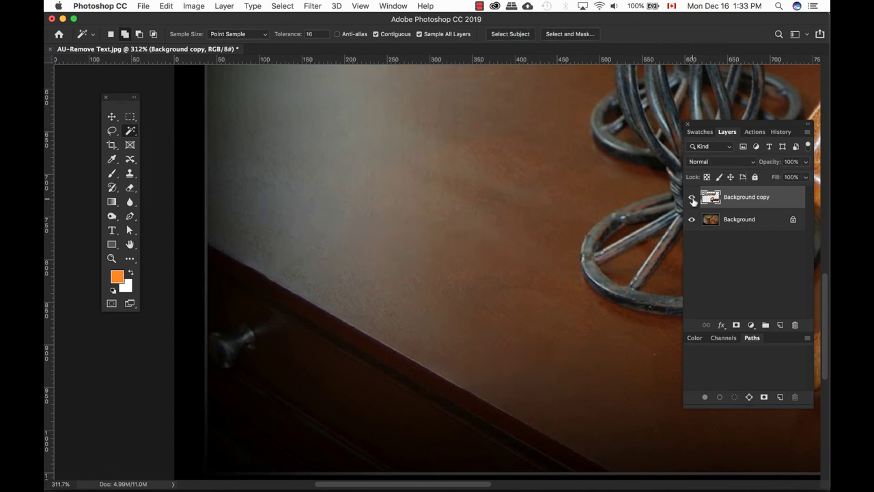